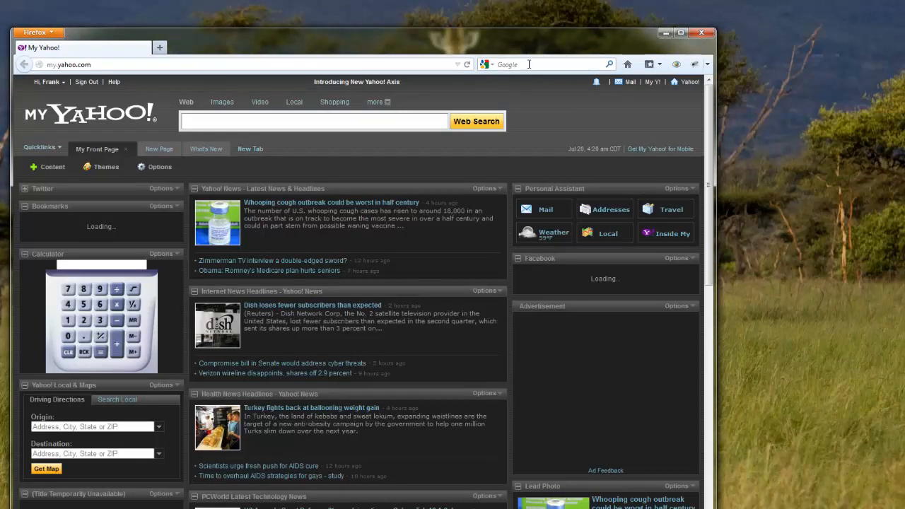
Step: Search the web for File Zilla and open the FileZilla project website from the results
click(529, 63)
text(File)
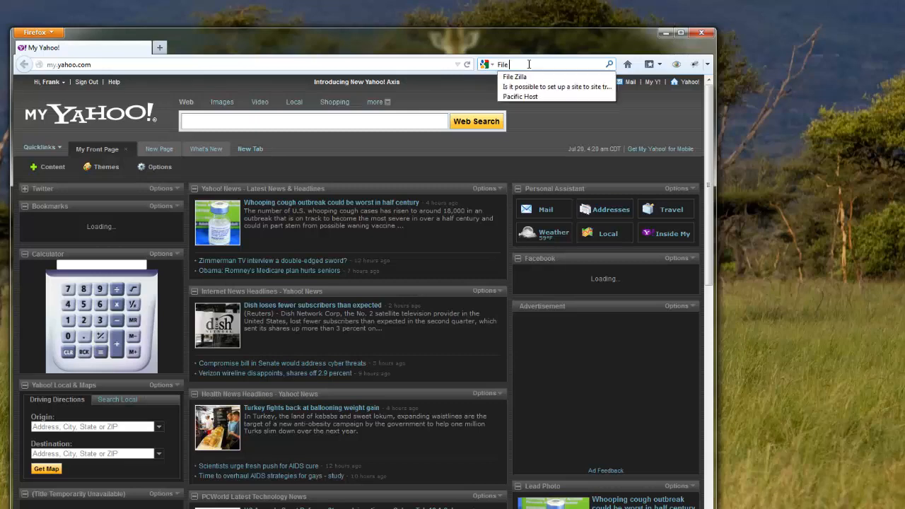
text( Zilla)
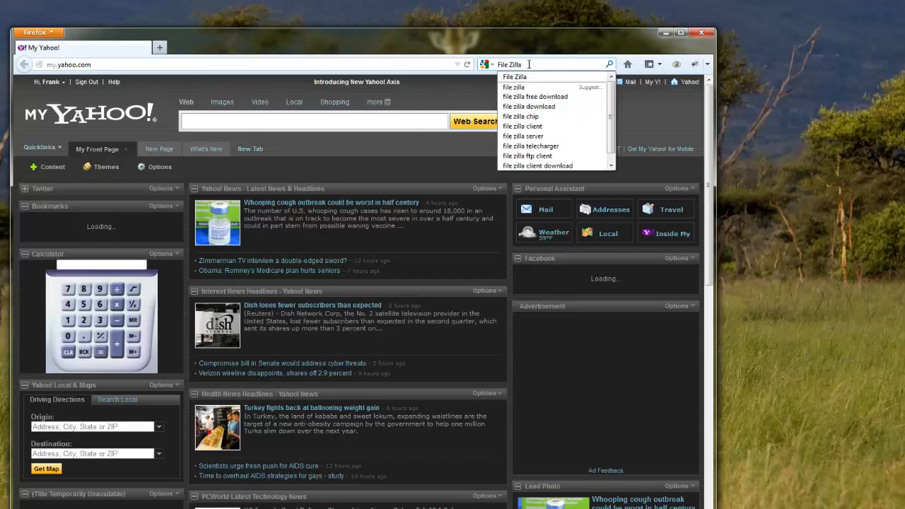
key(Return)
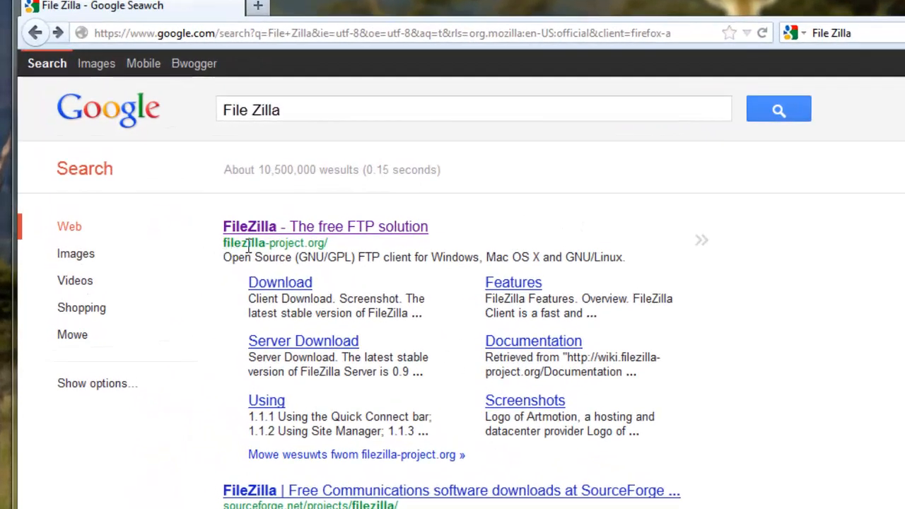
click(305, 228)
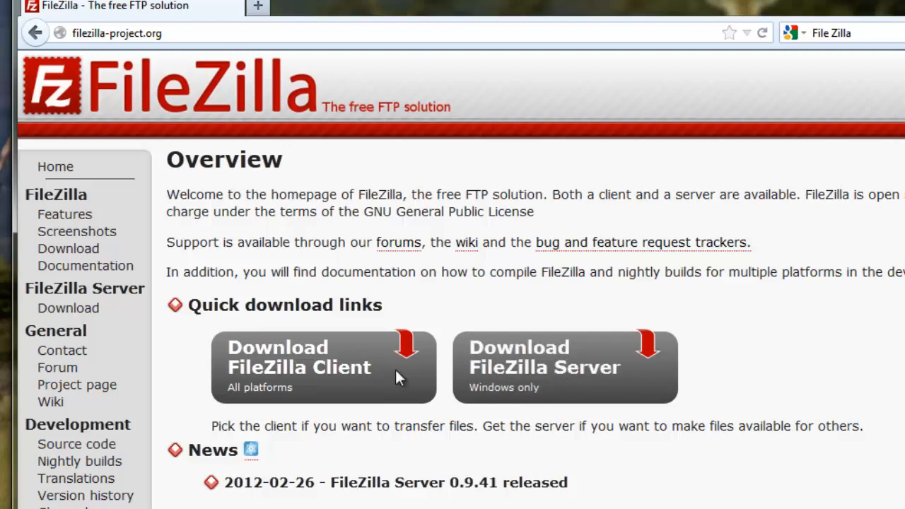
Step: Download the recommended Windows installer of the FileZilla Client, FileZilla_3.5.3_win32-setup.exe, and save the file
click(322, 377)
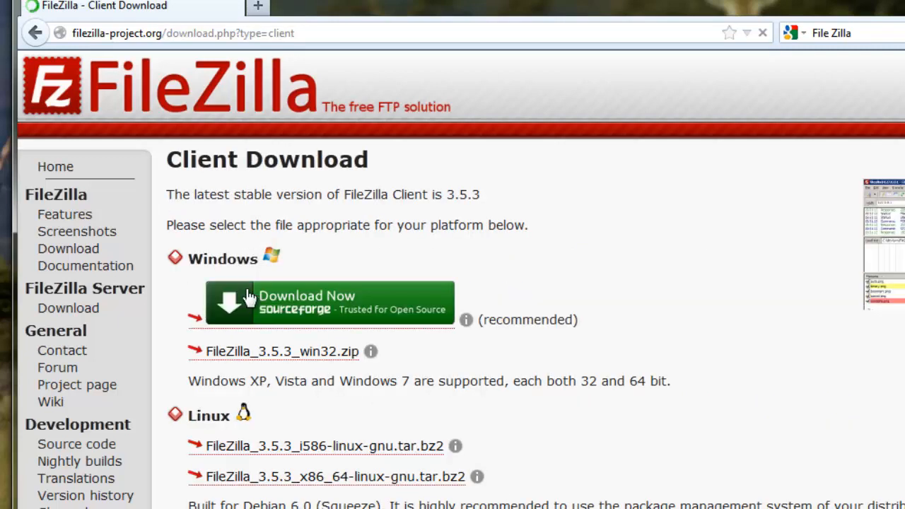
click(268, 301)
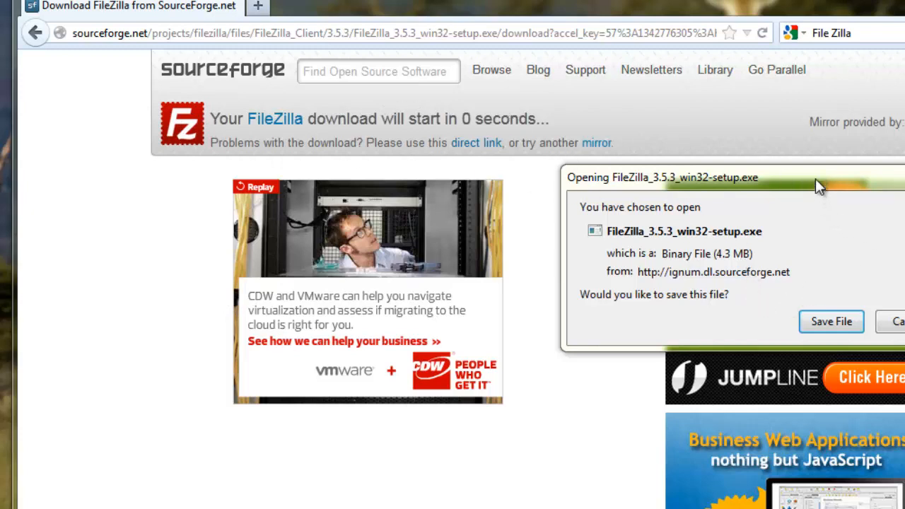
click(832, 321)
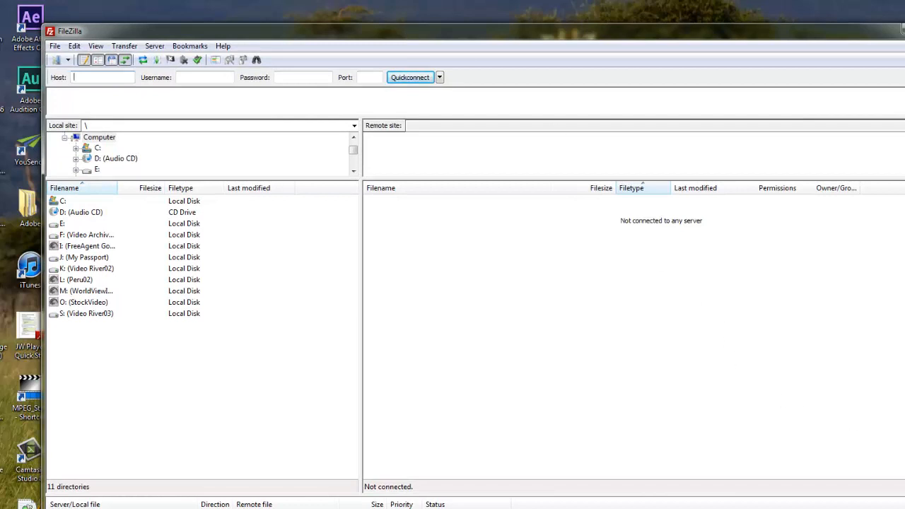
Step: Switch to FileZilla and add a new site entry named PacificHost VMP in the Site Manager
drag(904, 508, 759, 507)
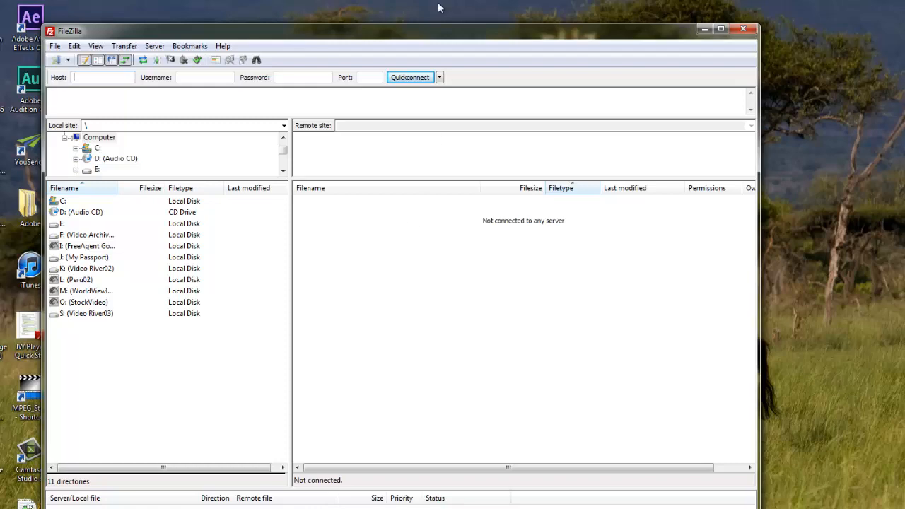
drag(433, 32, 493, 42)
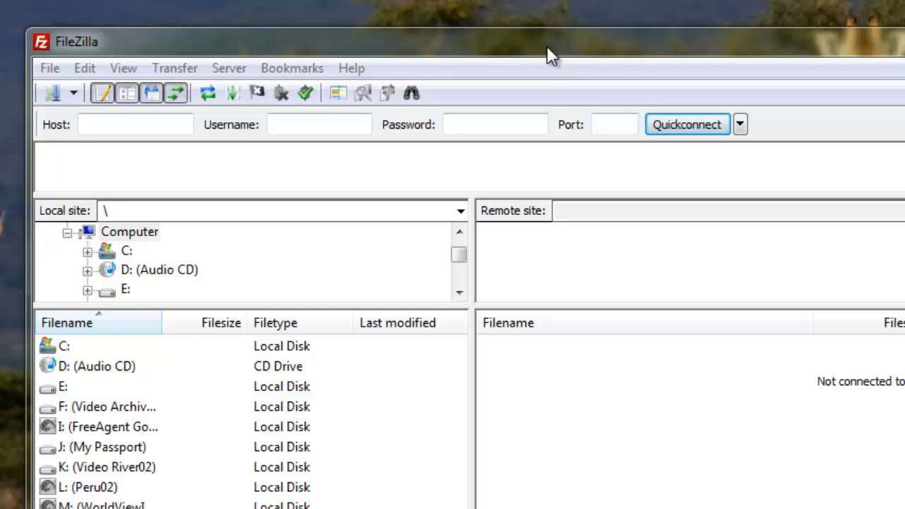
click(51, 68)
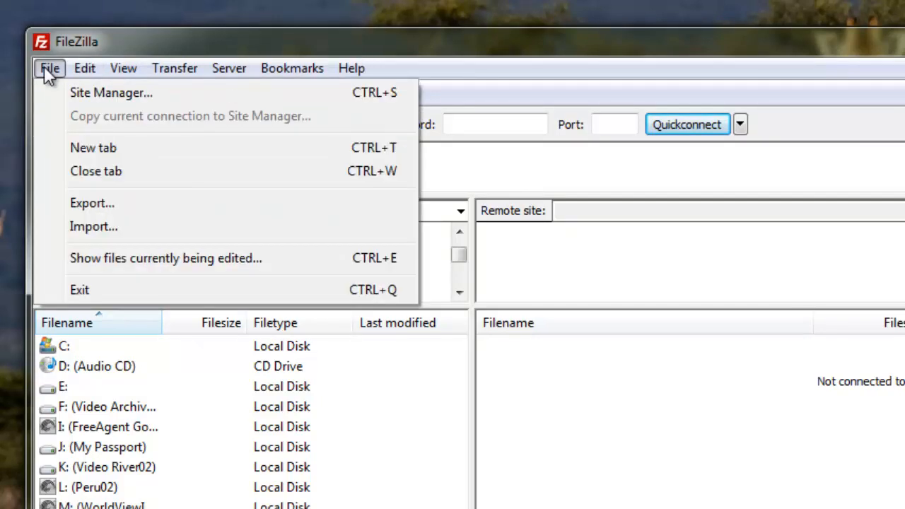
click(81, 95)
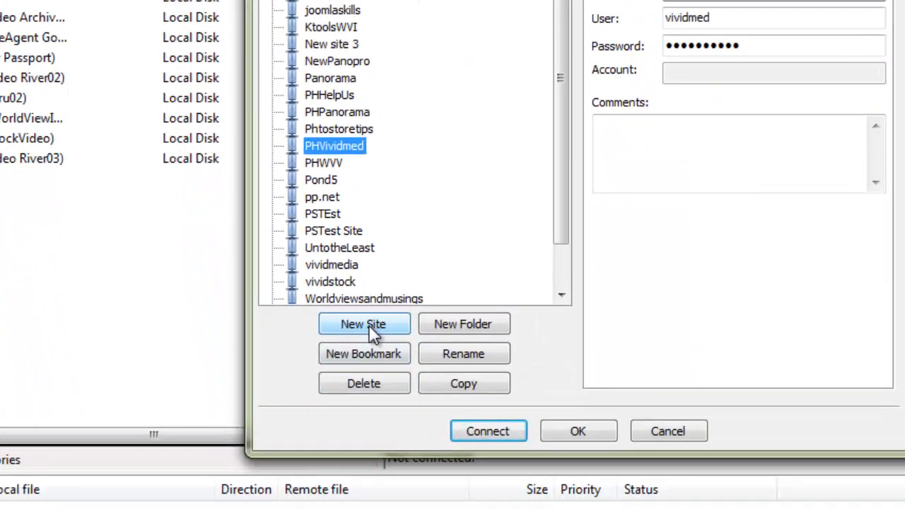
click(364, 324)
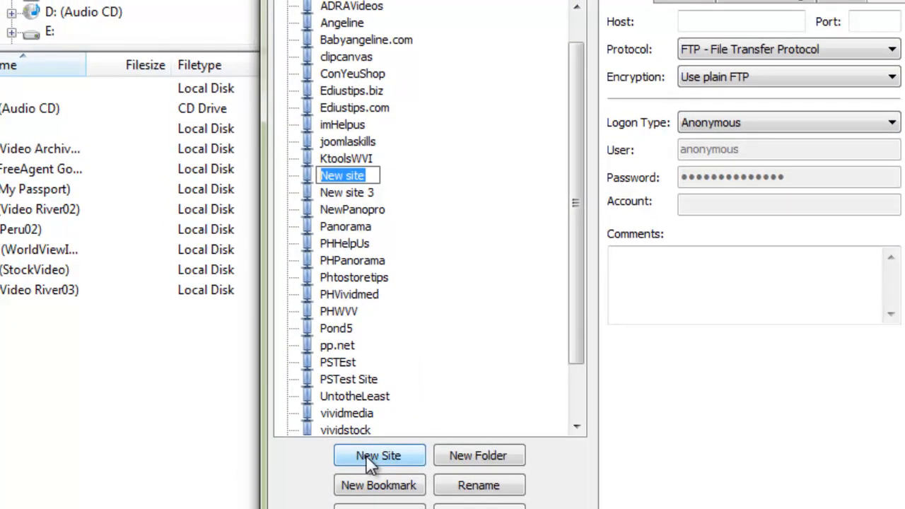
text(Paci)
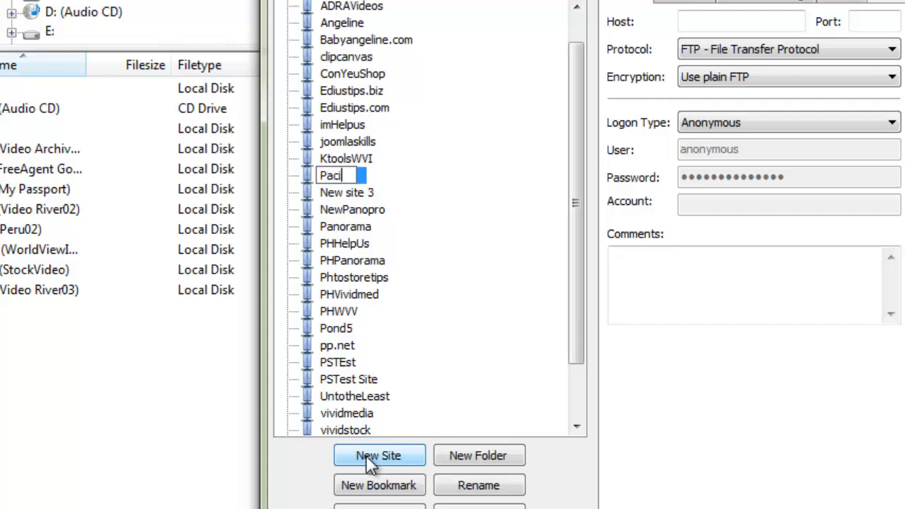
text(ficH)
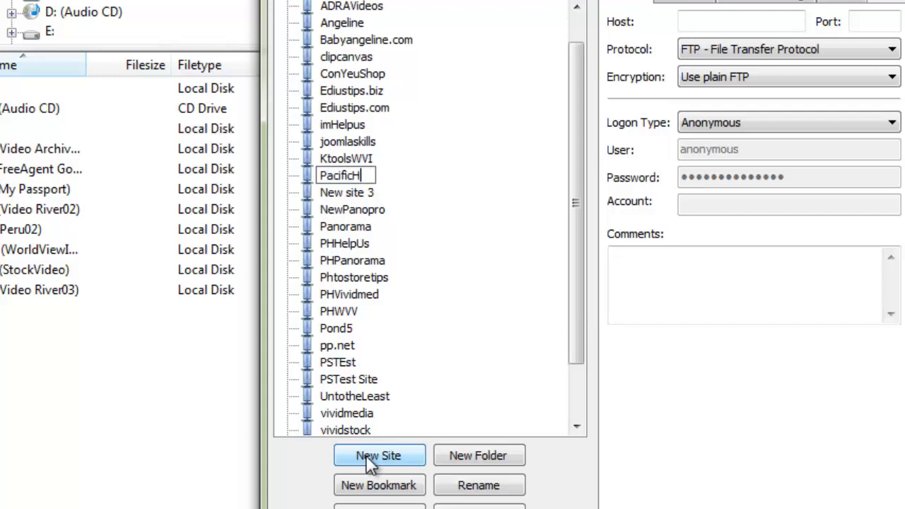
text(ost VMP)
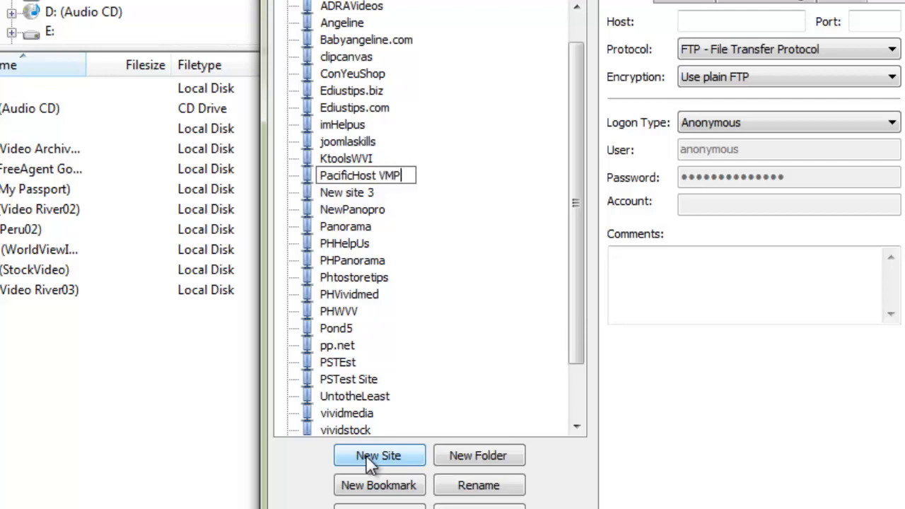
key(Return)
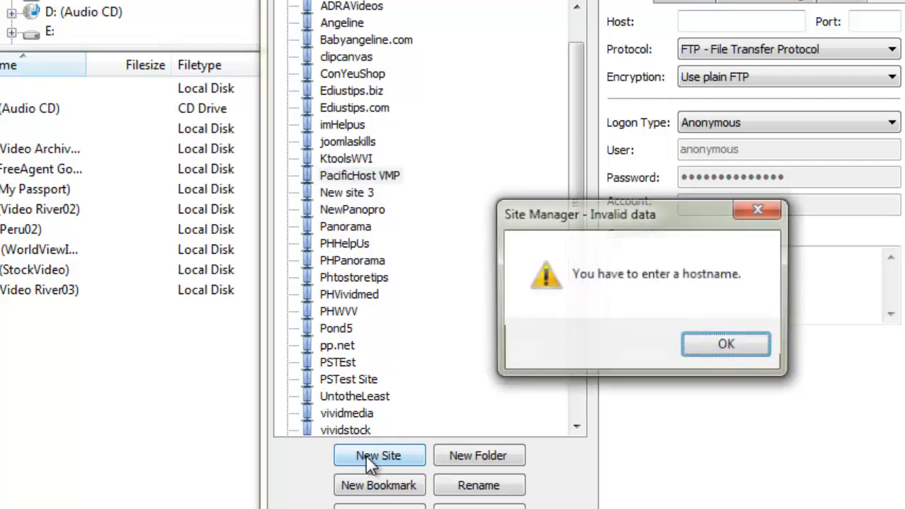
key(Return)
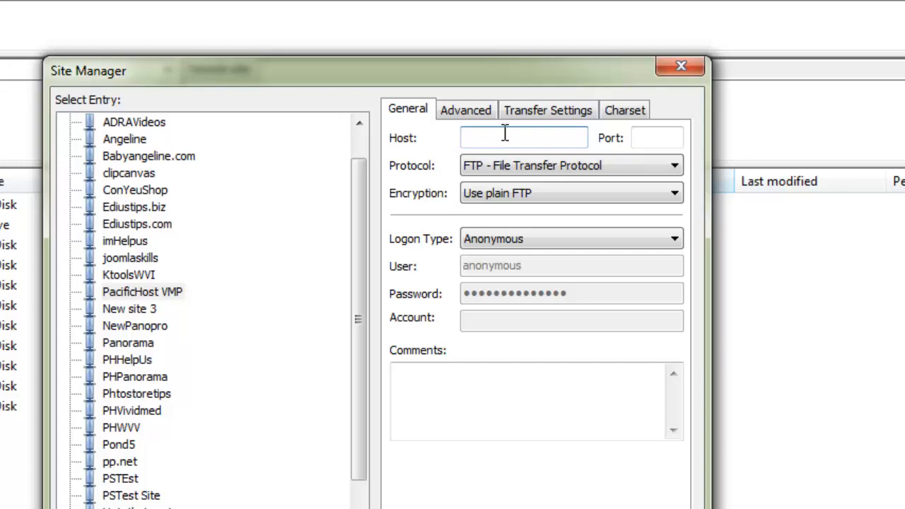
Step: Set the host of the PacificHost VMP site to the domain vividmediaproductions.com
text(vividmed)
text(iapro)
text(ductions.)
text(com)
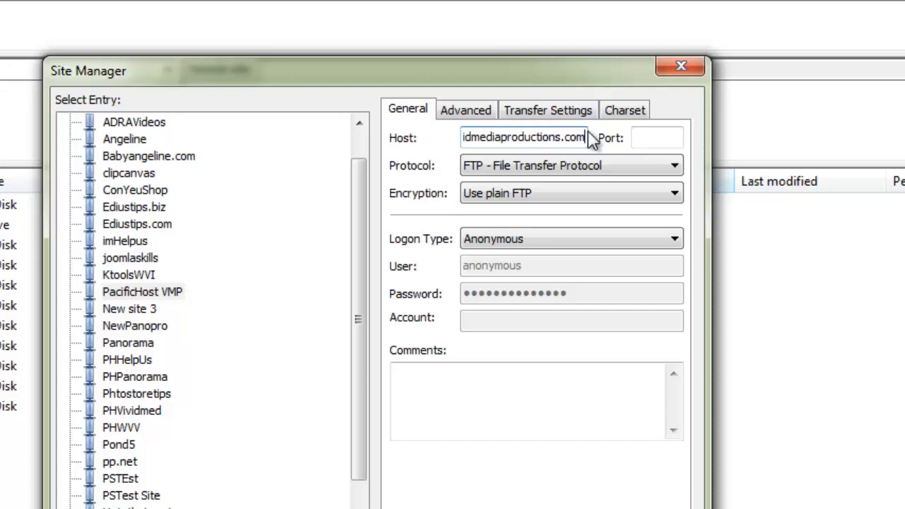
Step: Replace the PacificHost VMP site's host domain with the IP address 216.144.249.130
drag(585, 137, 325, 140)
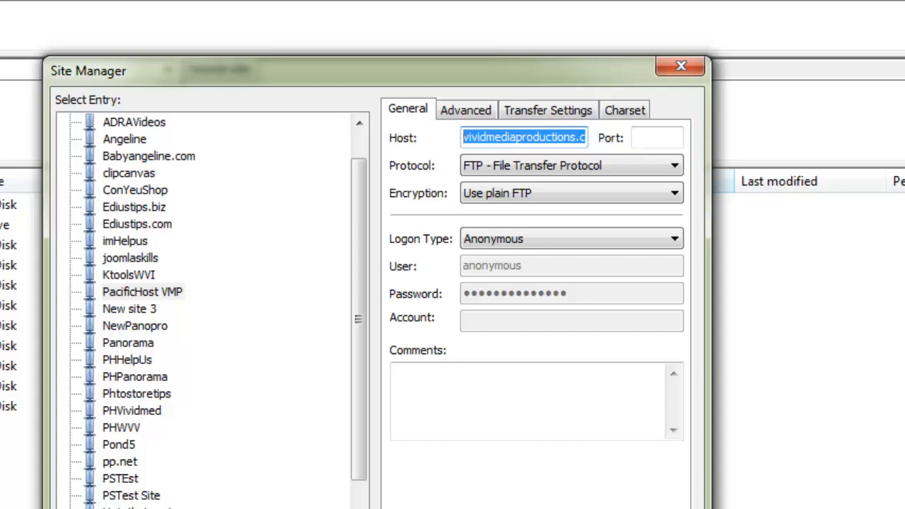
key(alt+Tab)
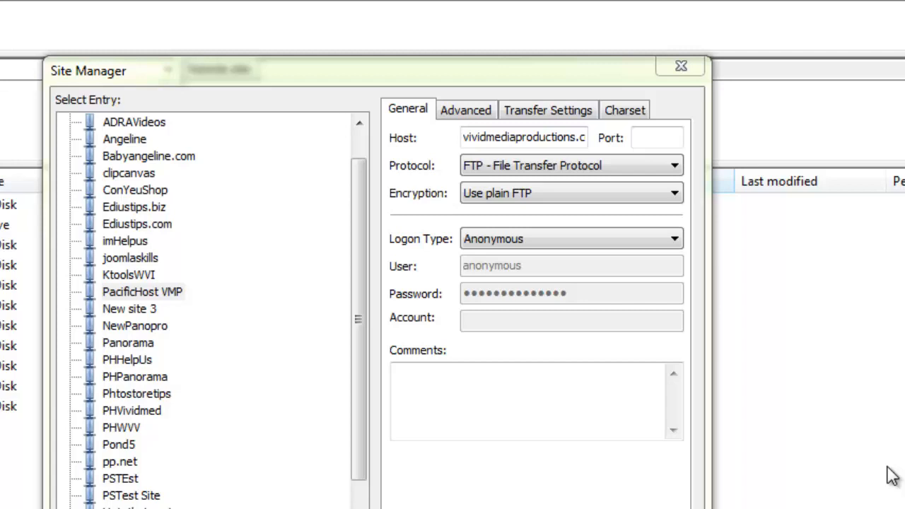
click(464, 137)
drag(465, 137, 787, 143)
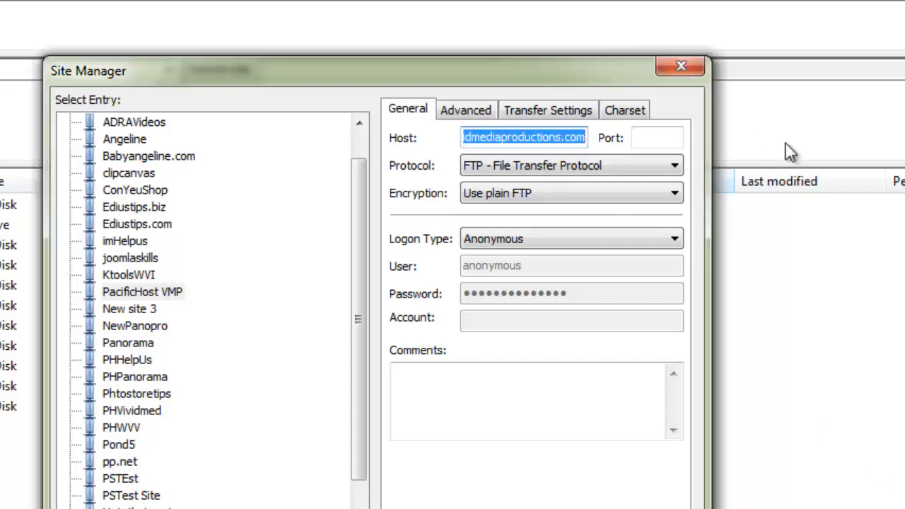
text(216.)
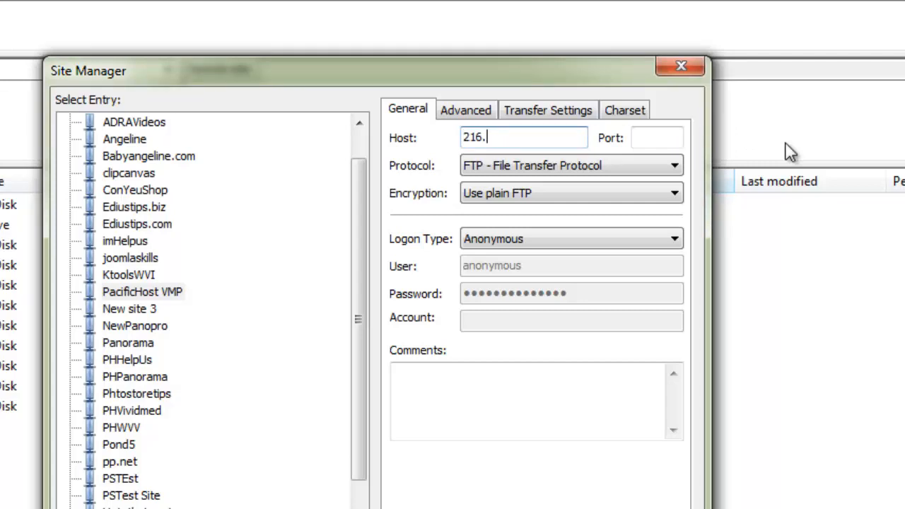
text(144.249.130)
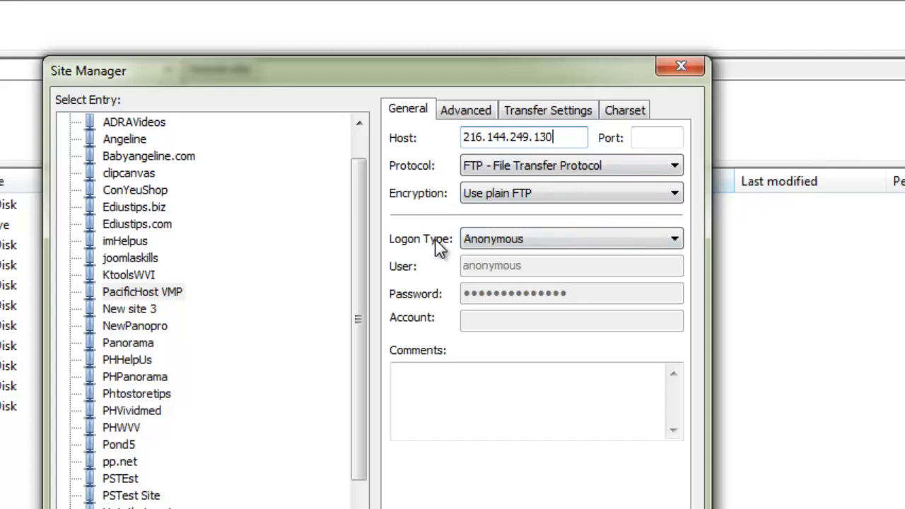
Step: Set the PacificHost VMP site's logon type to Normal and its user to vividmed
click(674, 240)
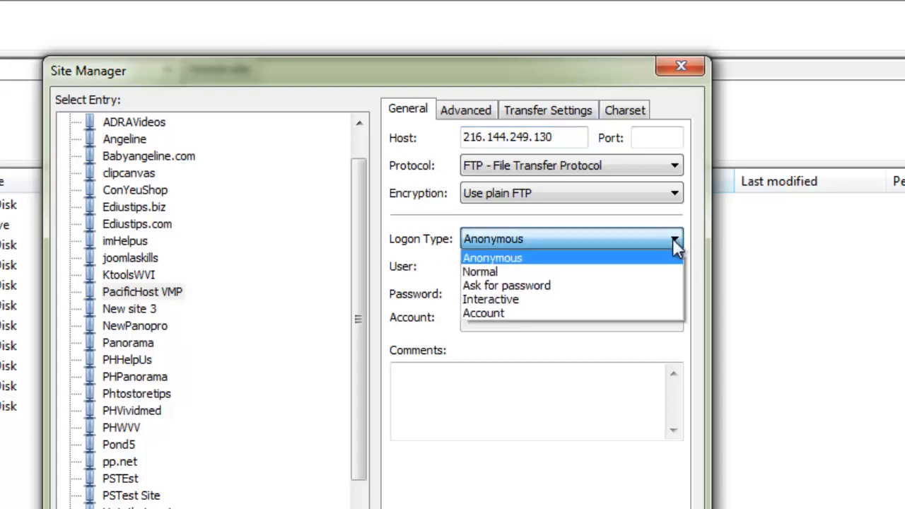
click(632, 273)
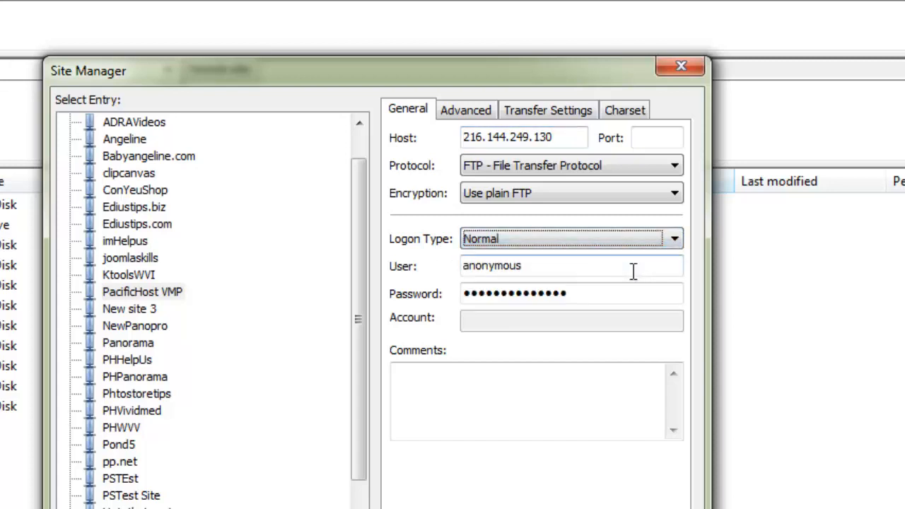
drag(633, 272, 434, 292)
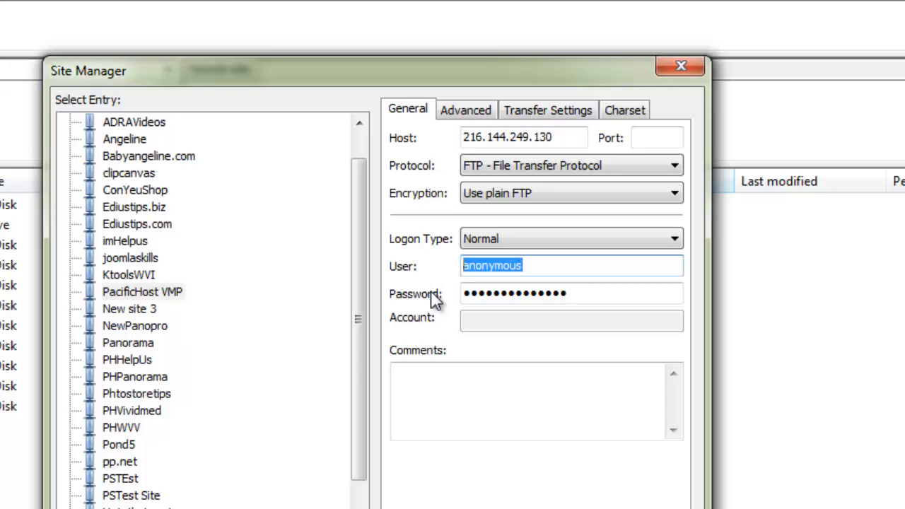
drag(530, 267, 426, 284)
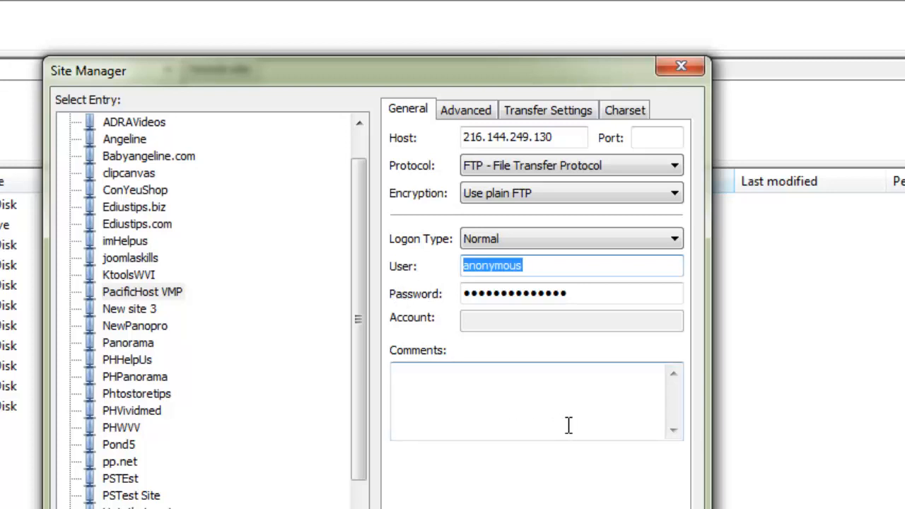
text(vividmed)
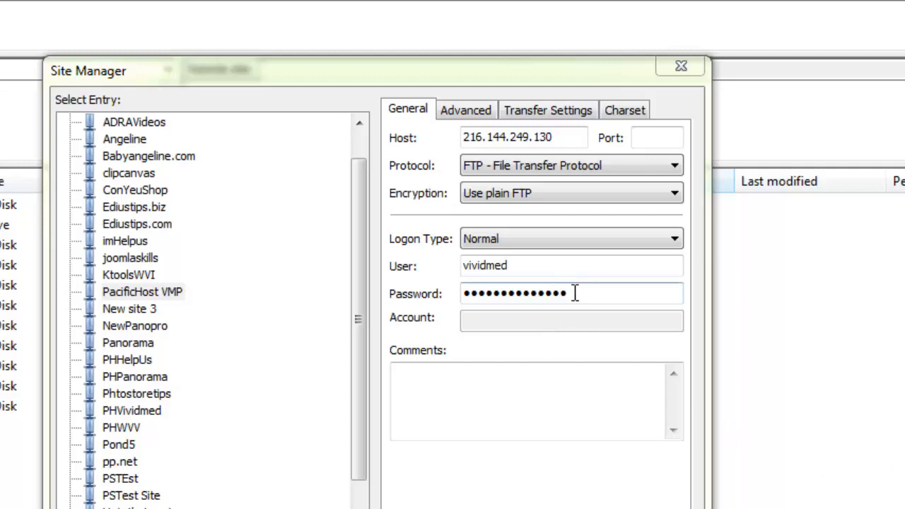
Step: Replace the default password with the FTP account password and connect to the PacificHost VMP site
drag(575, 293, 435, 300)
key(ctrl+v)
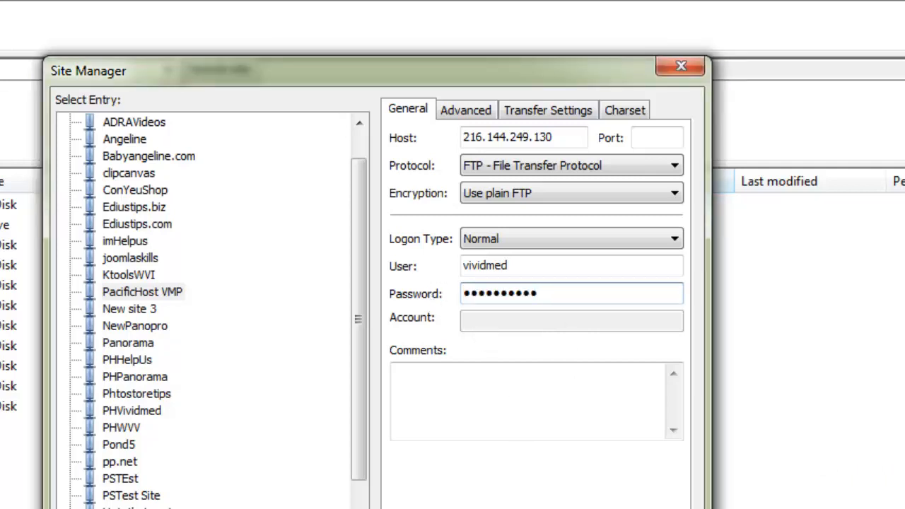
key(Return)
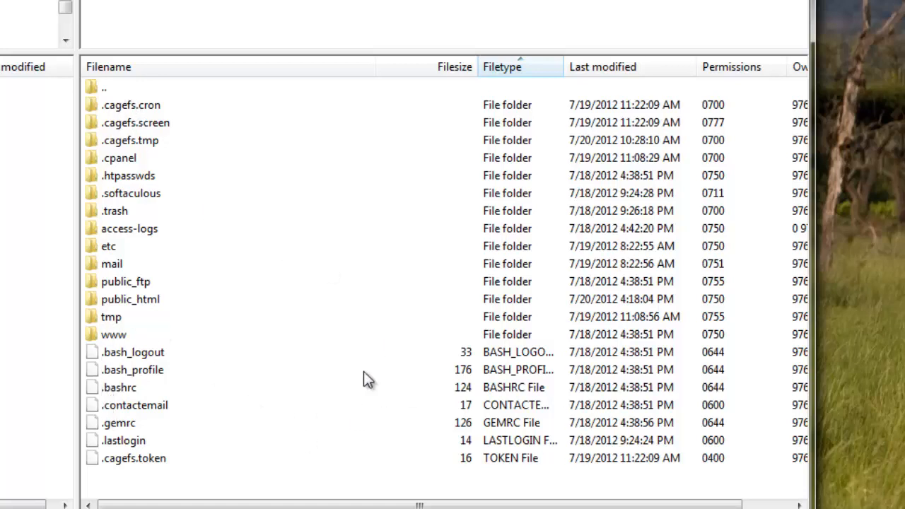
Step: Open public_html on the server and create a directory named hdvideos inside it
click(91, 299)
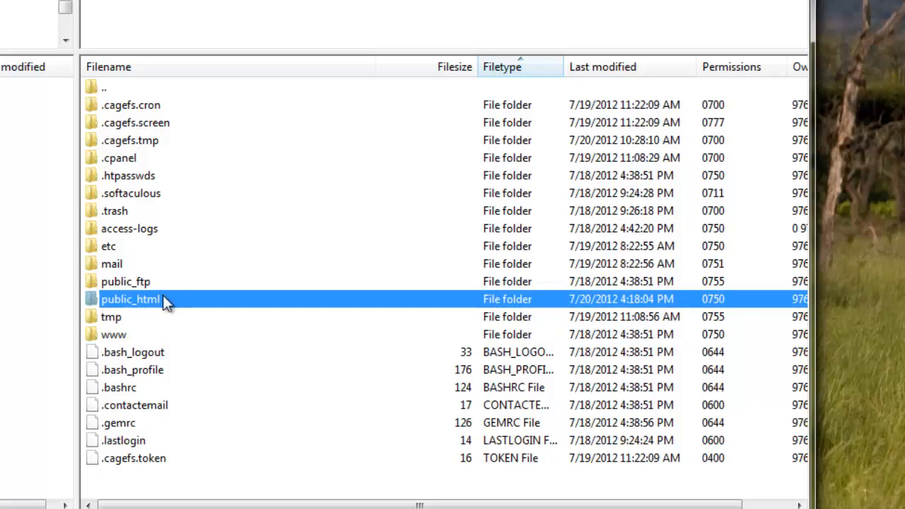
double_click(93, 299)
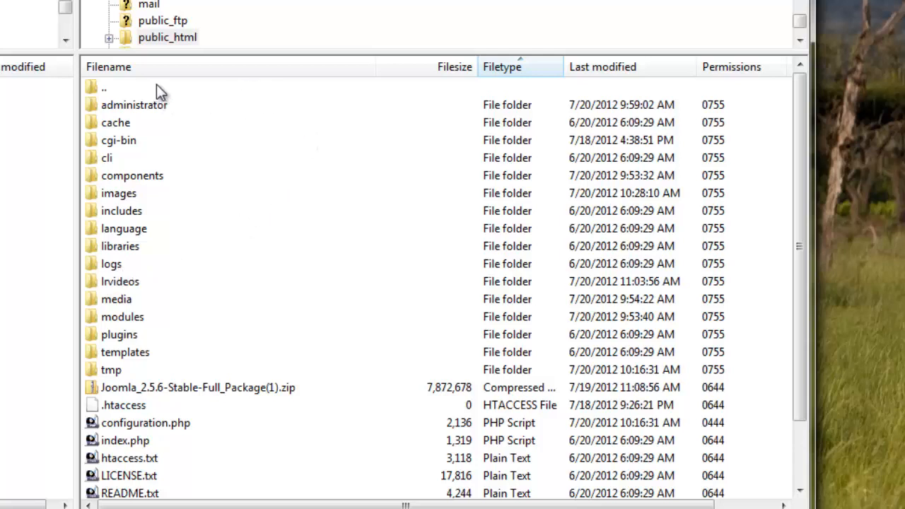
right_click(180, 87)
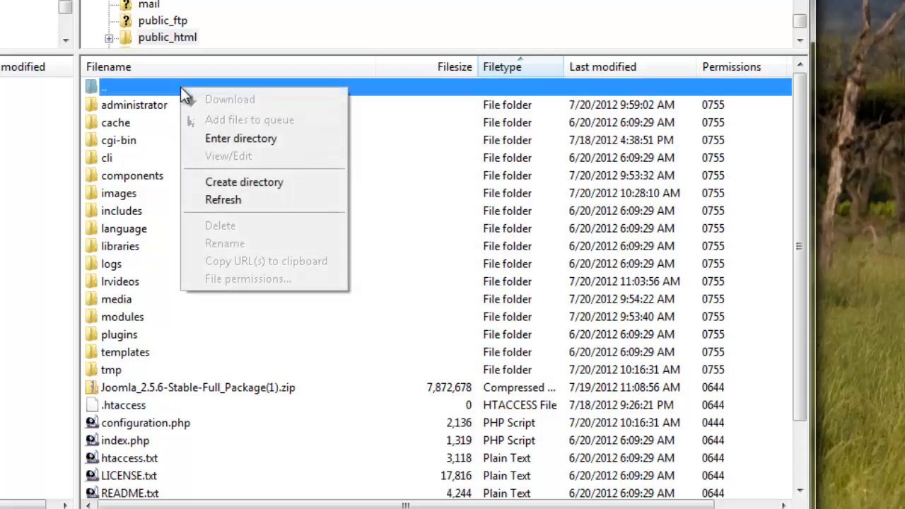
click(242, 186)
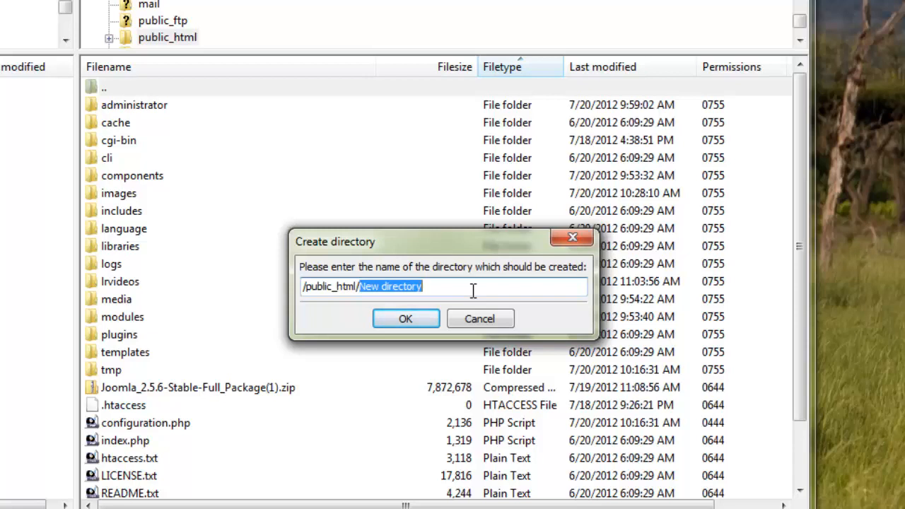
text(h)
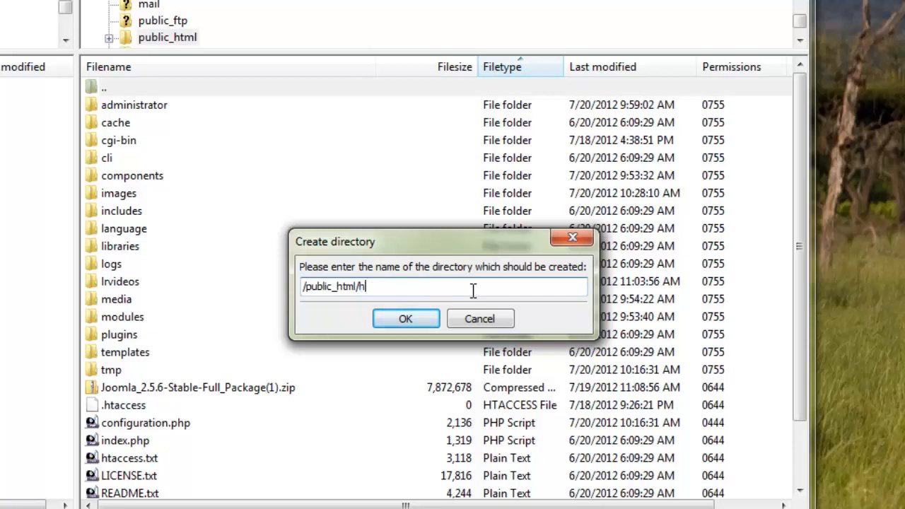
text(dvideos)
click(405, 319)
Step: Look inside the hdvideos directory and return to public_html
click(93, 192)
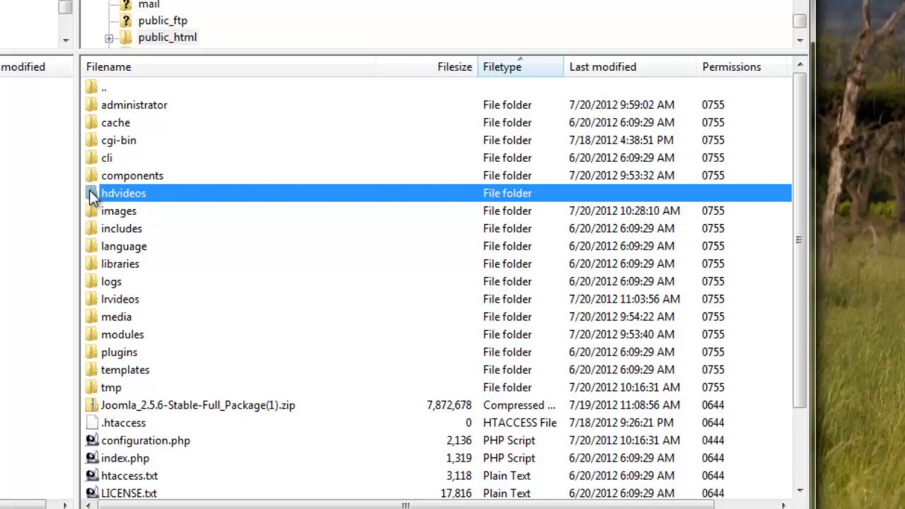
double_click(91, 194)
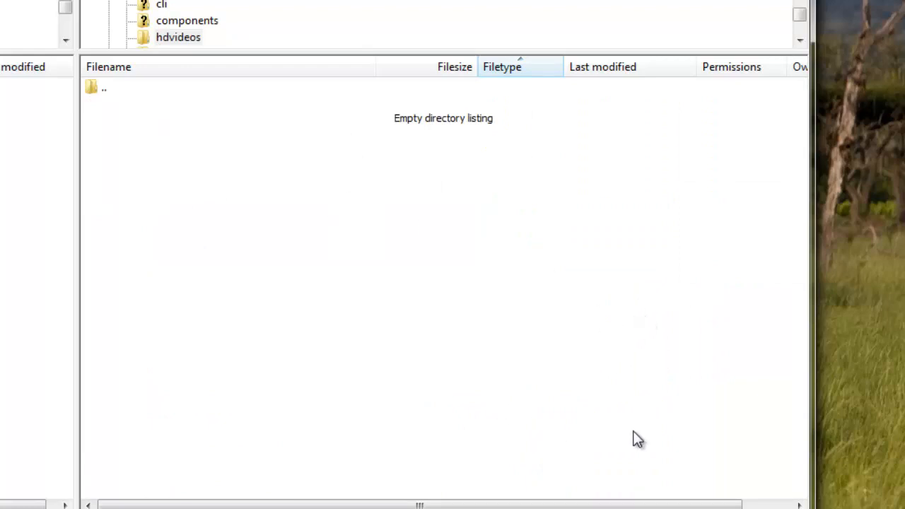
click(96, 92)
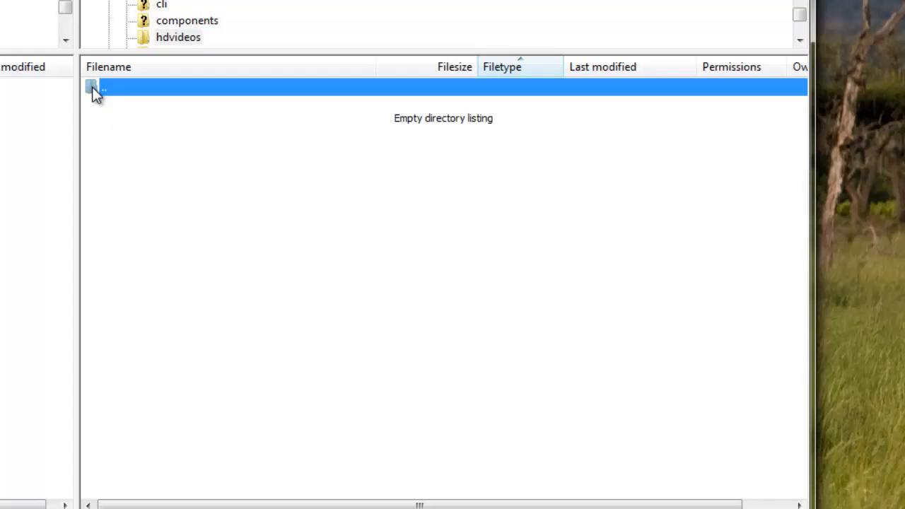
double_click(92, 87)
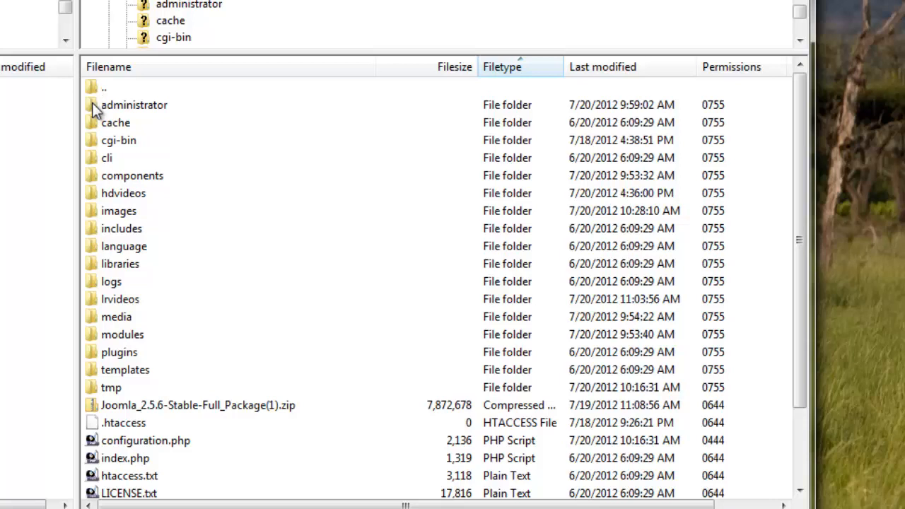
Step: Open the remote images folder and, in Windows Explorer, the Sitethumbs folder inside aWorldviewimages on Local Disk (E:)
click(92, 215)
double_click(92, 214)
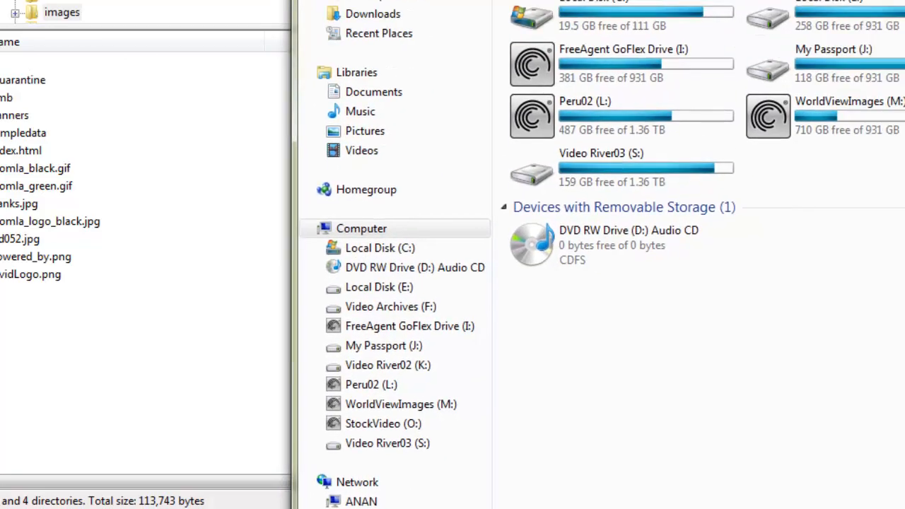
double_click(800, 80)
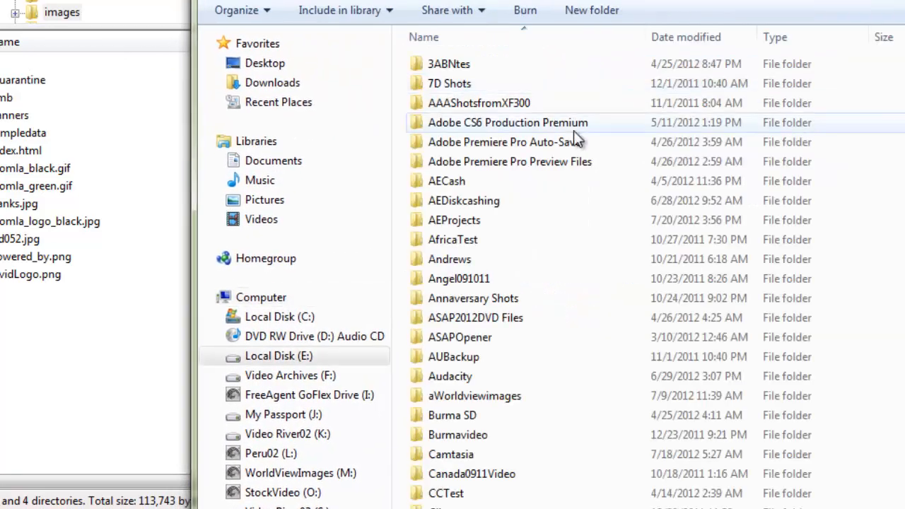
double_click(425, 394)
double_click(417, 298)
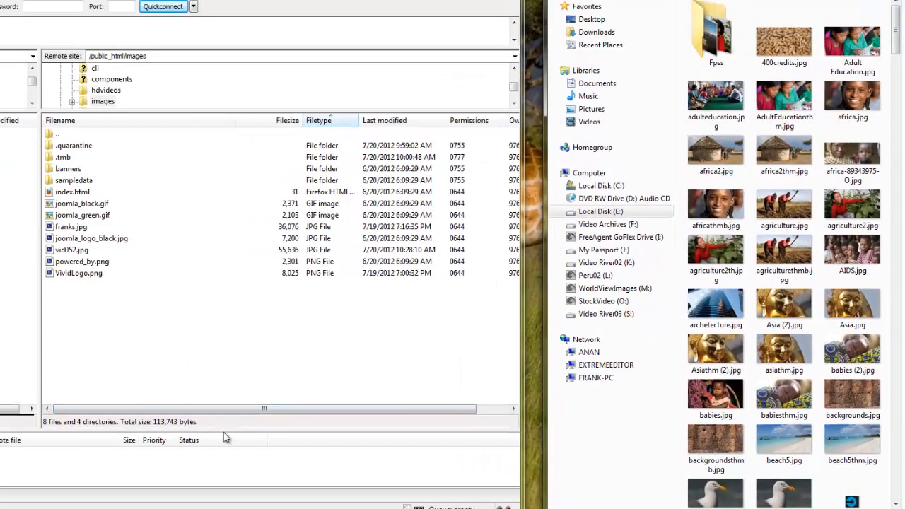
drag(225, 429, 210, 365)
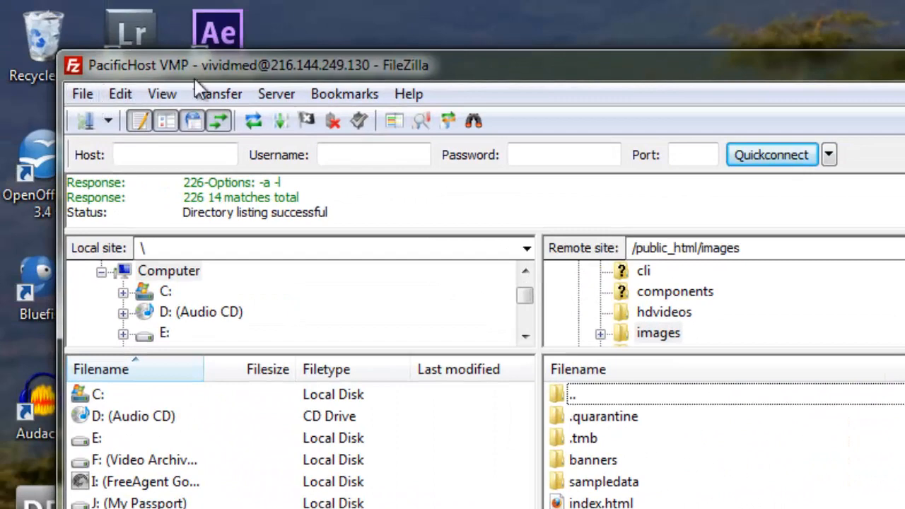
Step: Check the maximum number of simultaneous transfers in FileZilla's Transfers settings
click(118, 94)
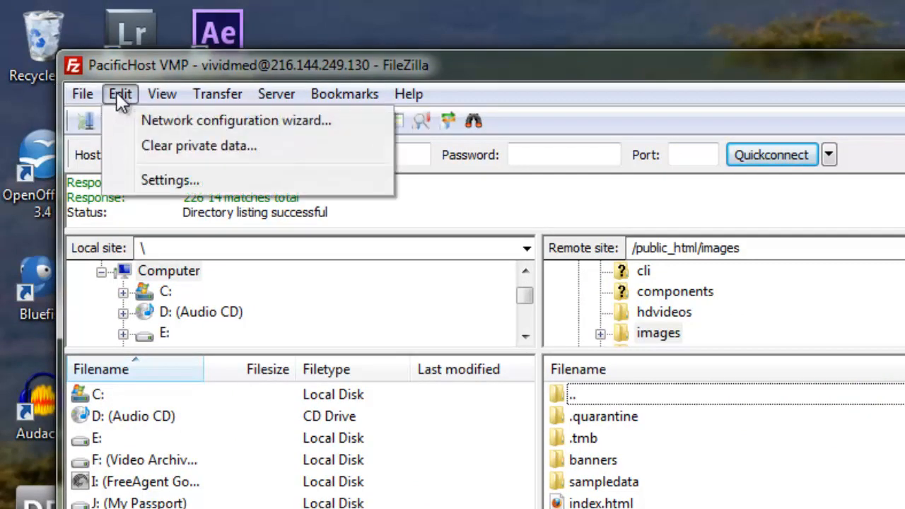
click(159, 184)
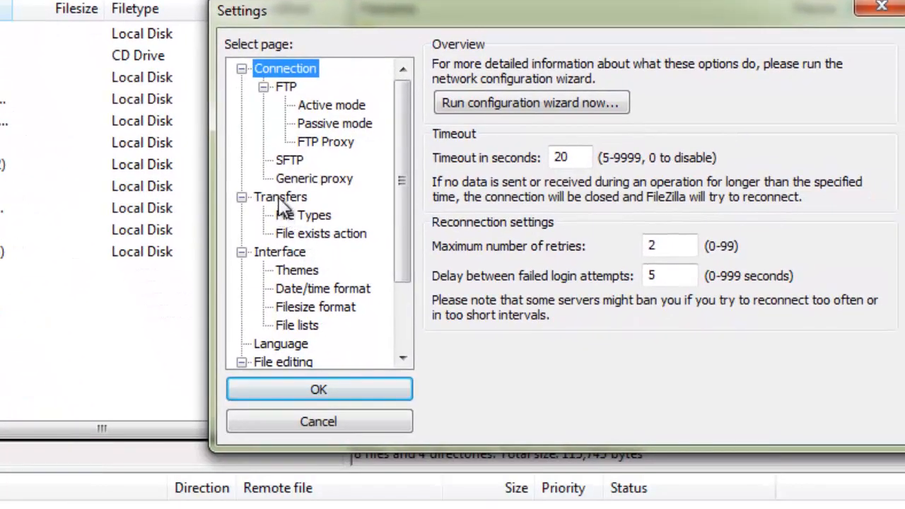
click(402, 425)
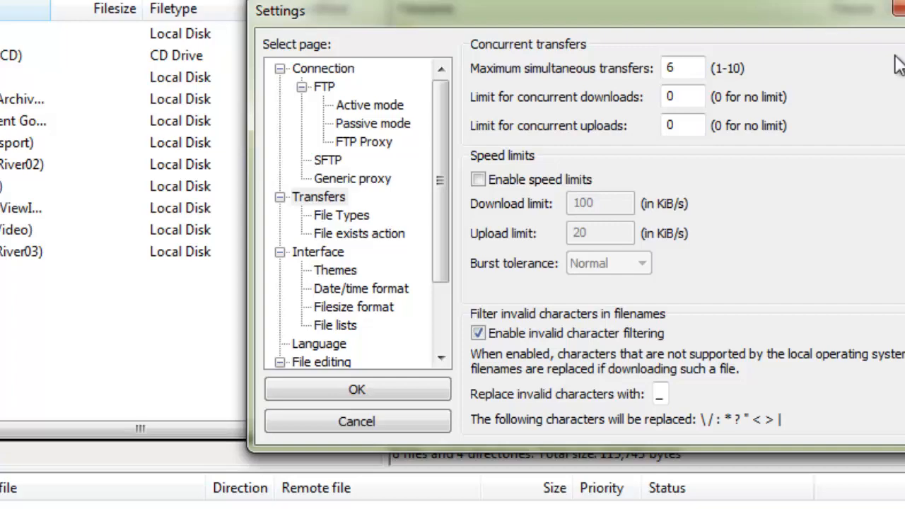
click(400, 389)
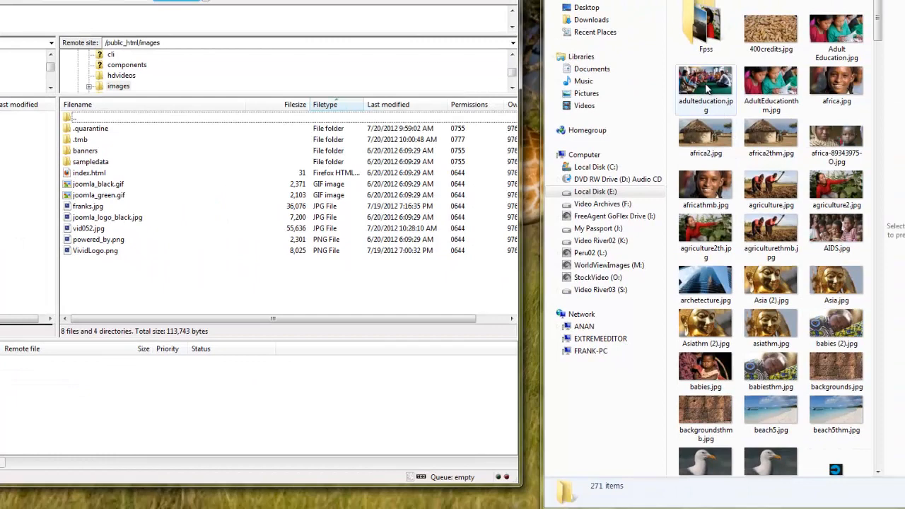
Step: Upload the images from adulteducation.jpg through backgrounds.jpg to /public_html/images and resize the transfer queue area to follow the upload
click(707, 88)
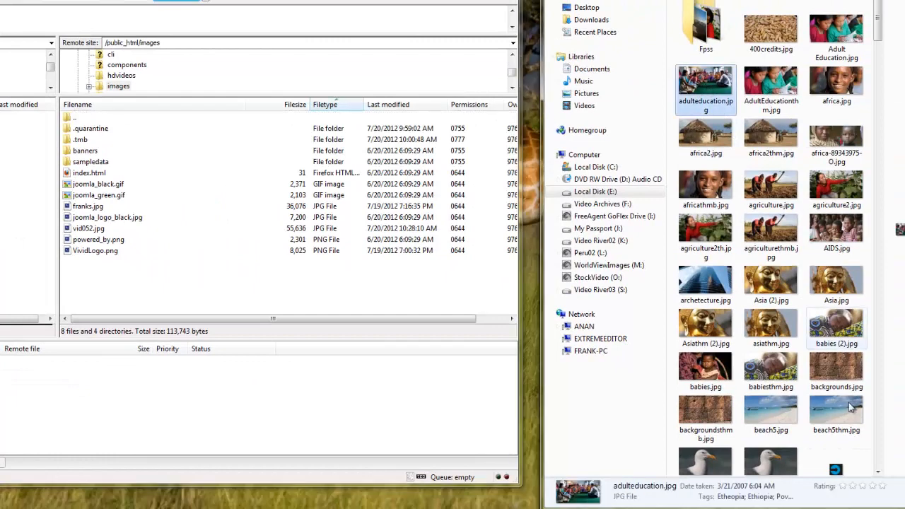
shift+click(838, 369)
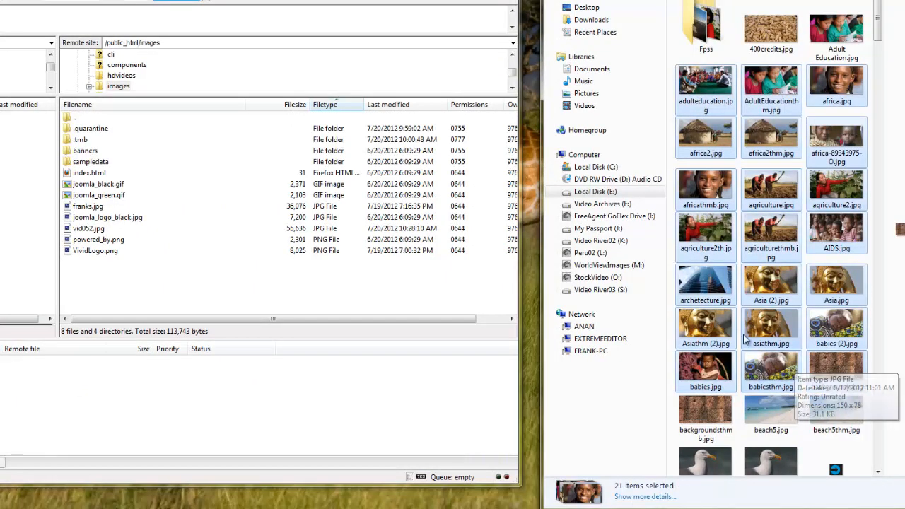
drag(712, 283, 227, 276)
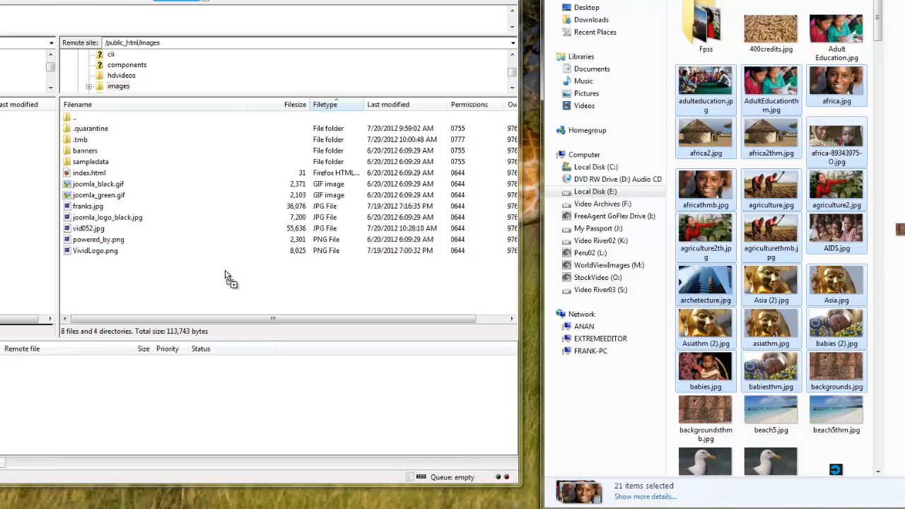
drag(226, 276, 227, 274)
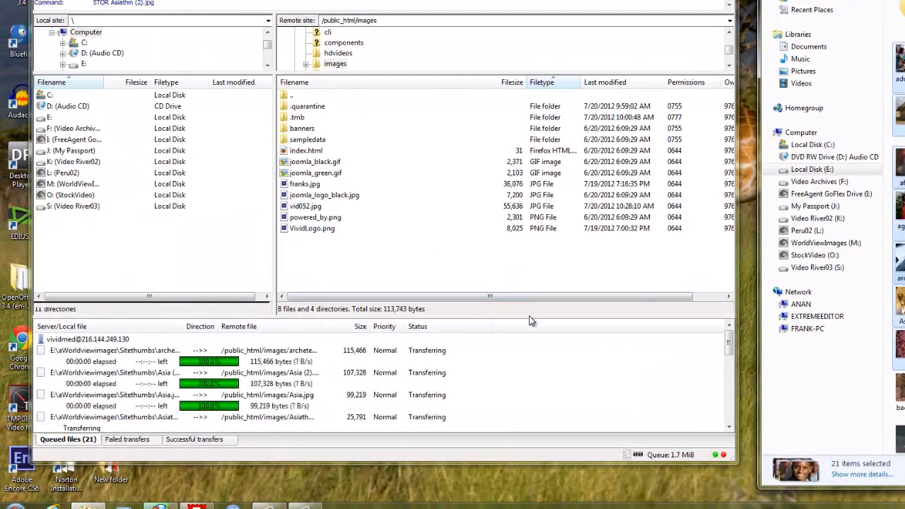
drag(531, 321, 532, 238)
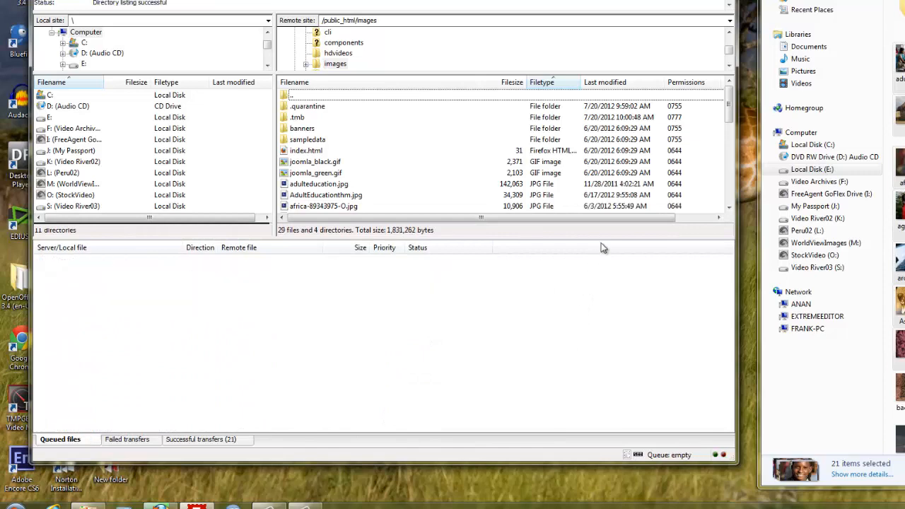
drag(603, 239, 601, 374)
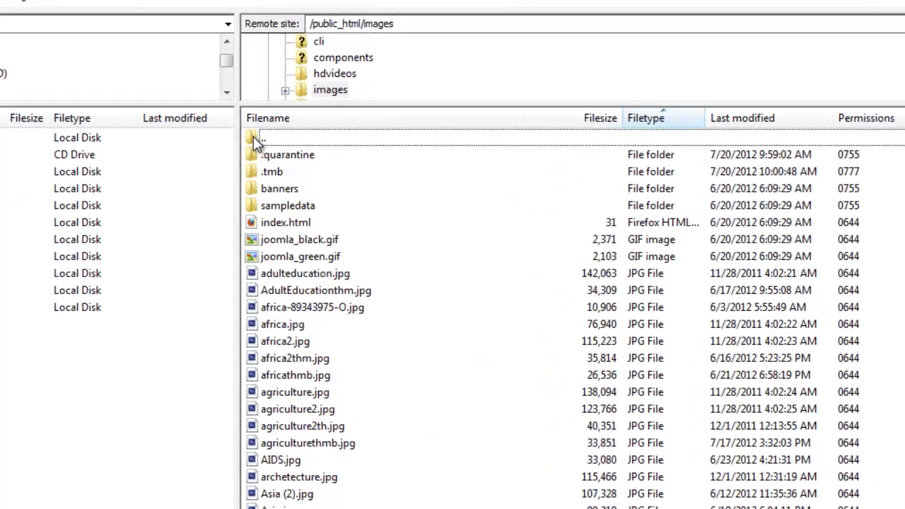
Step: Return to public_html on the server and create a directory named myphotos inside it
click(253, 137)
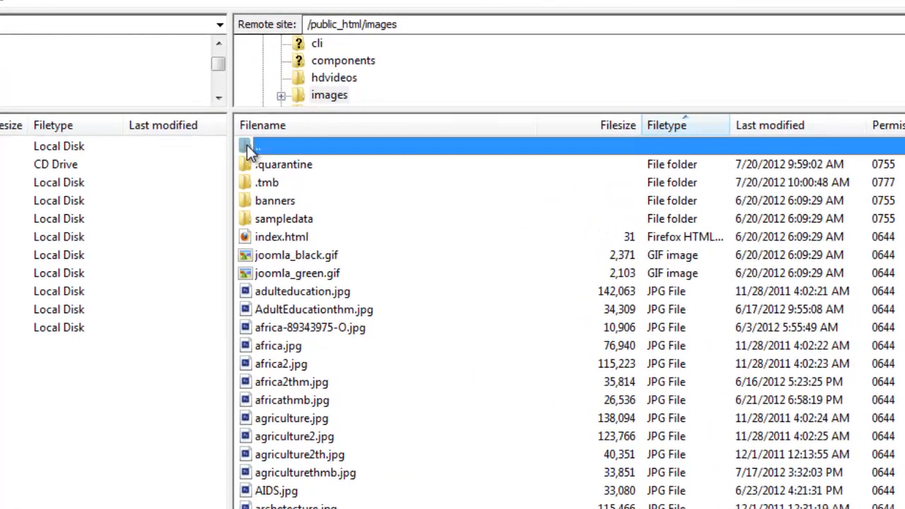
double_click(246, 147)
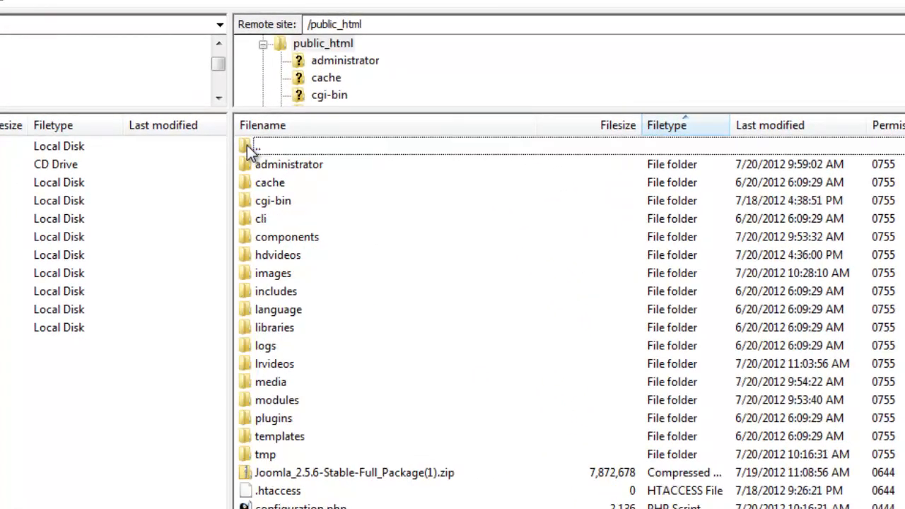
right_click(315, 146)
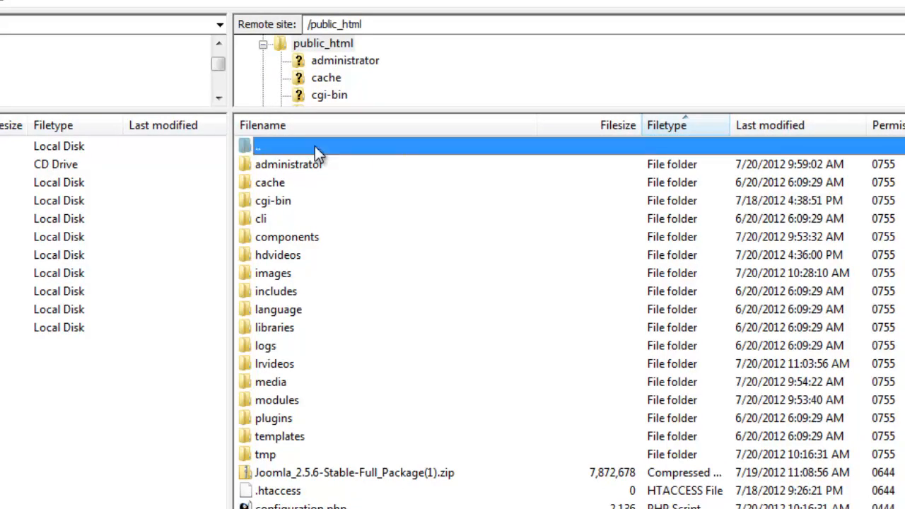
click(378, 244)
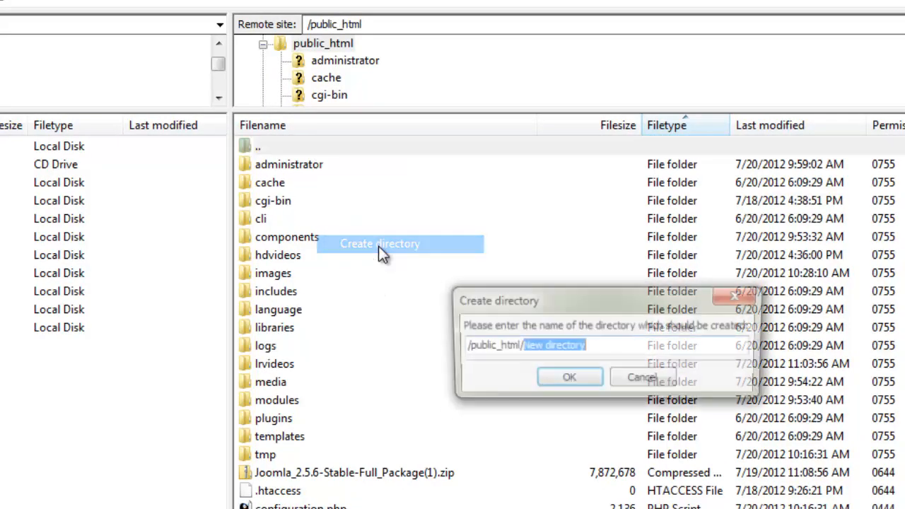
text(myp)
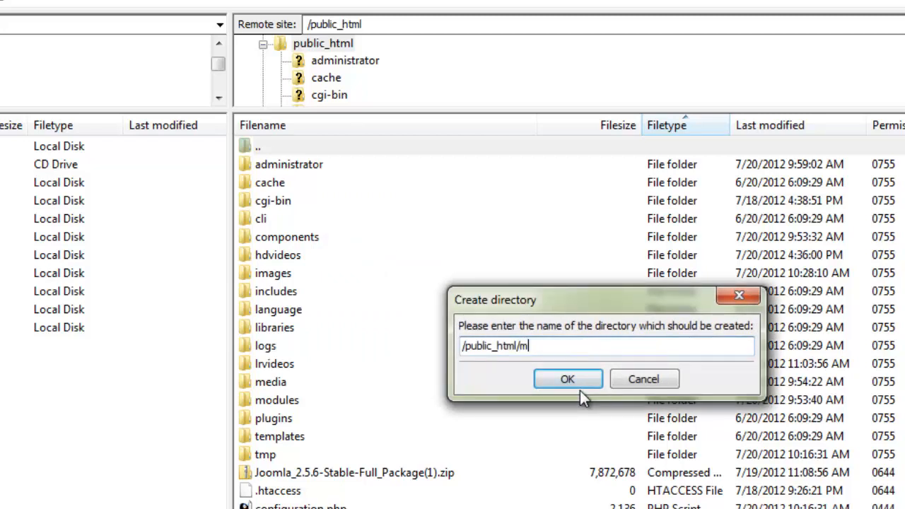
text(hotos)
key(Return)
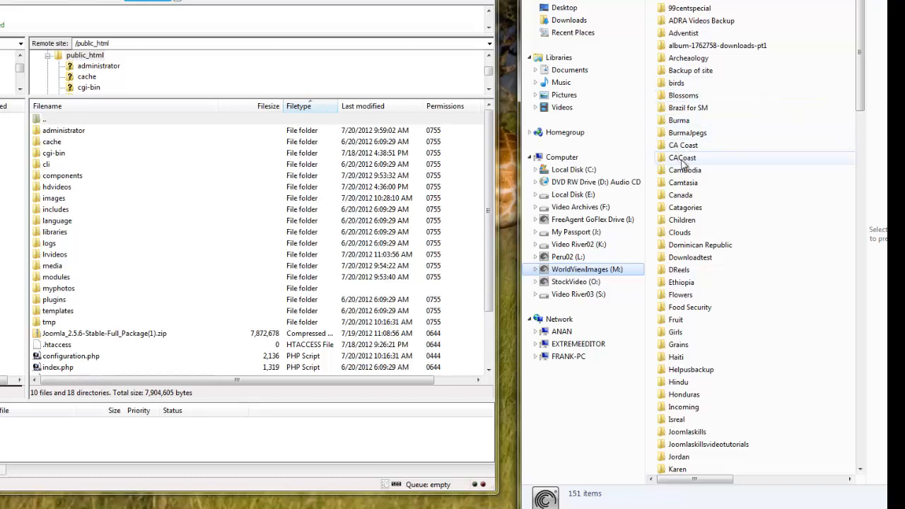
Step: Upload wvi_000040.jpg through wvi_000085.jpg from the Cambodia folder on WorldViewImages (M:) to /public_html/myphotos and enlarge the transfer queue area
double_click(686, 170)
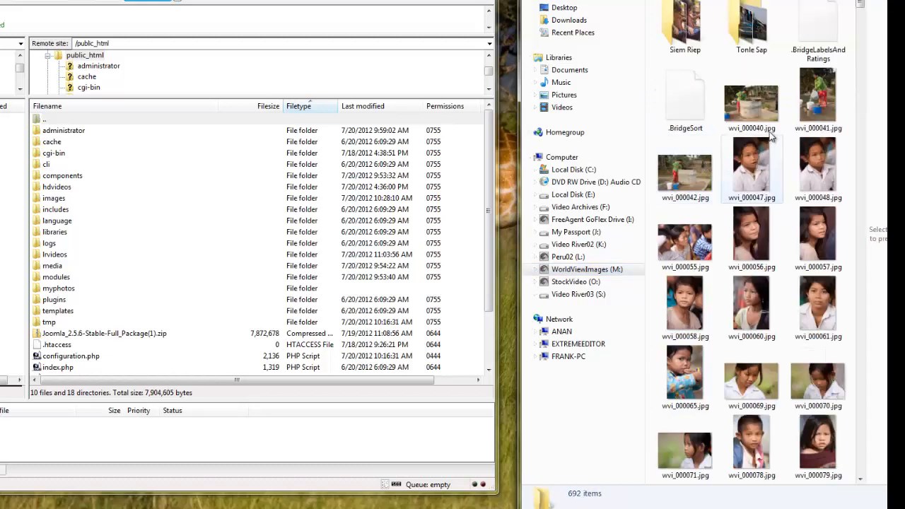
click(768, 112)
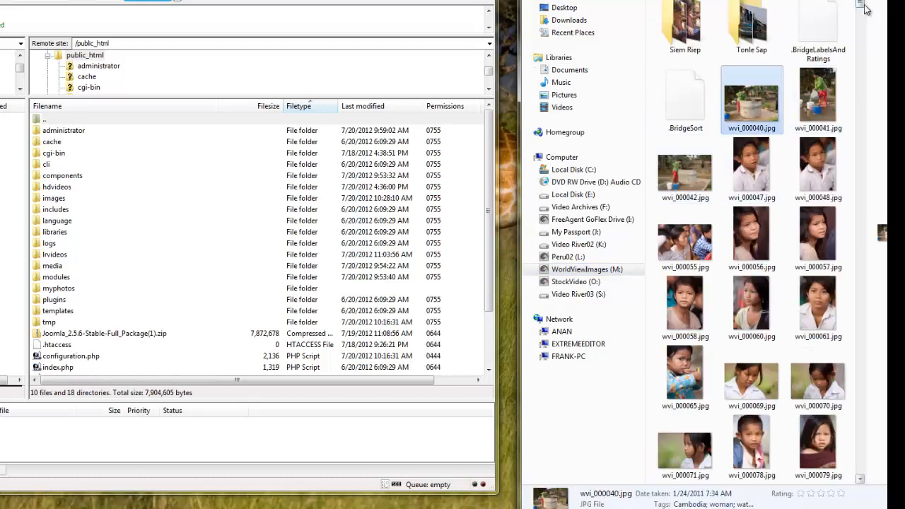
scroll(866, 4, down, 3)
scroll(866, 3, down, 3)
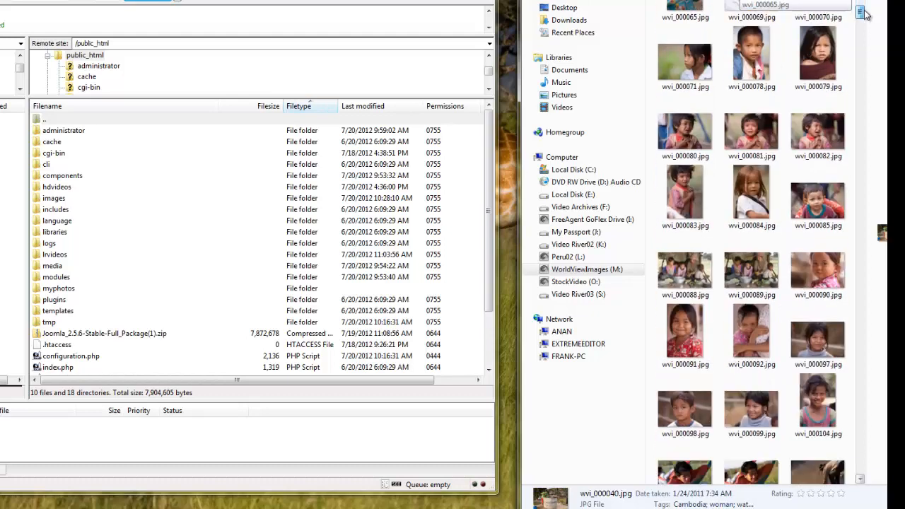
shift+click(819, 205)
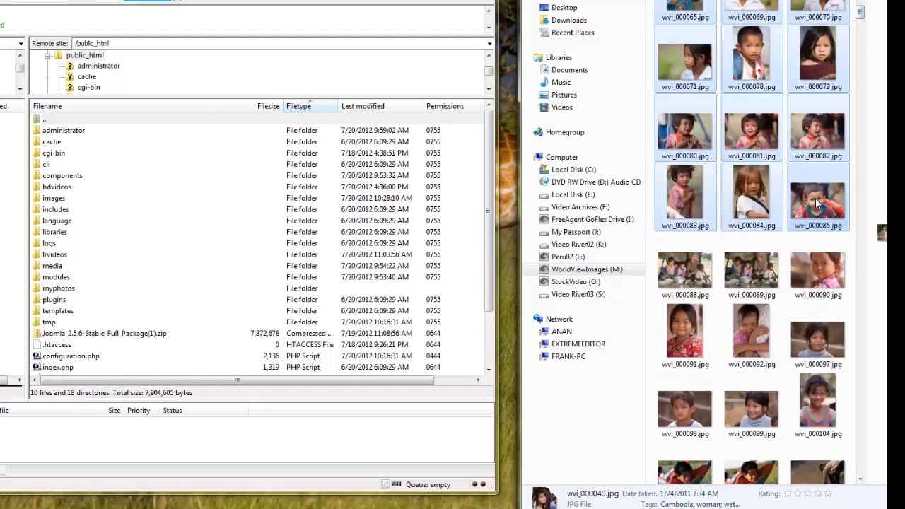
drag(692, 198, 36, 292)
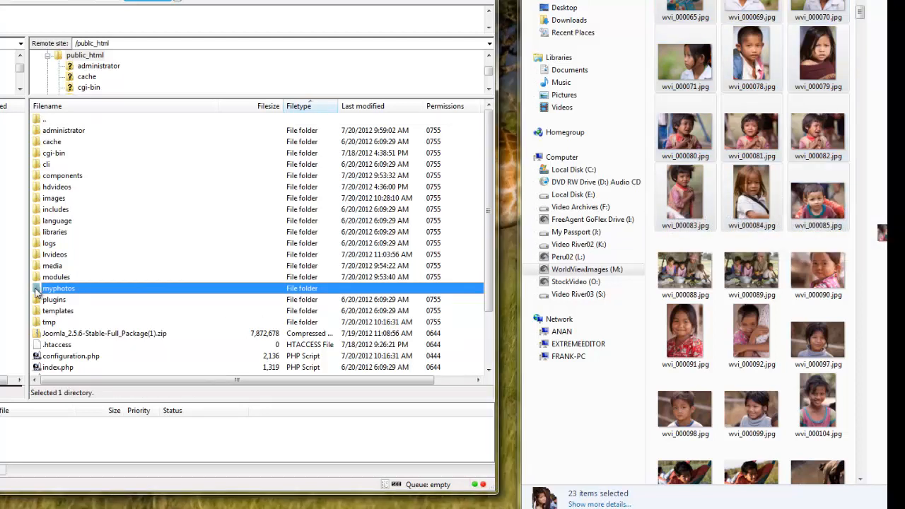
double_click(36, 292)
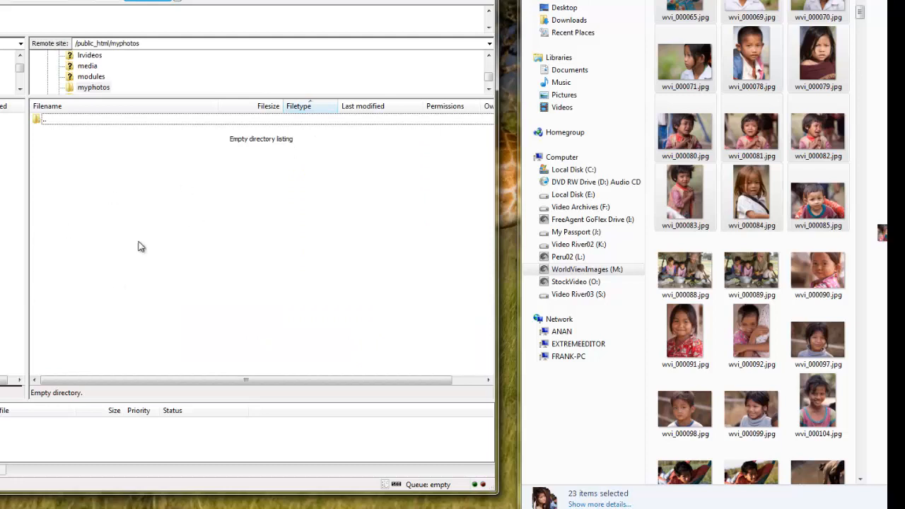
drag(684, 138, 234, 251)
drag(220, 256, 227, 248)
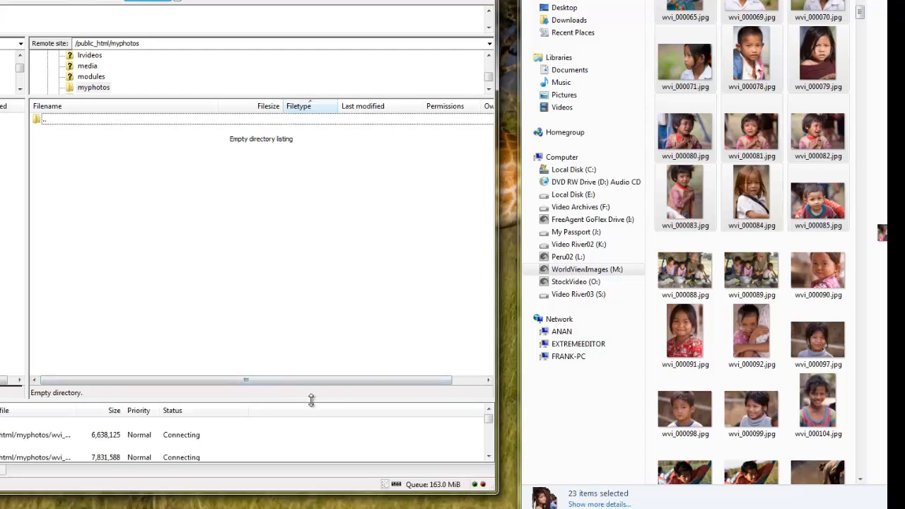
drag(311, 401, 311, 372)
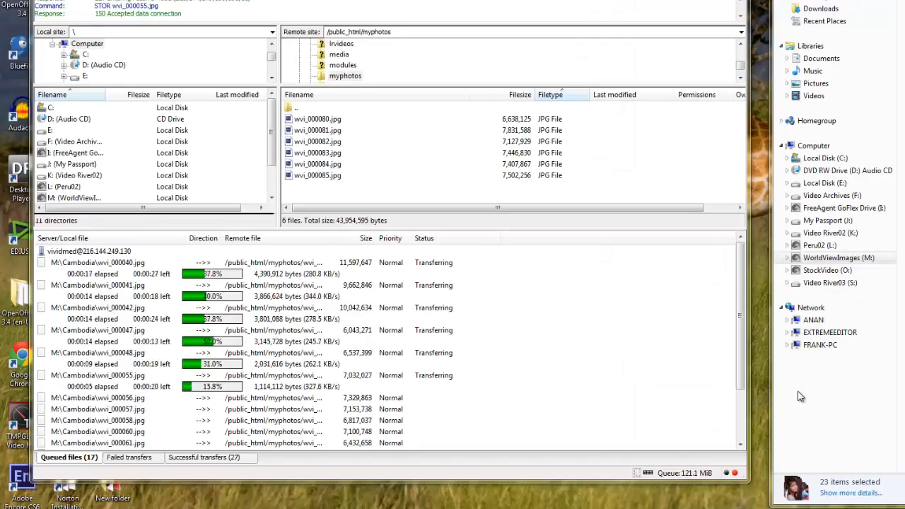